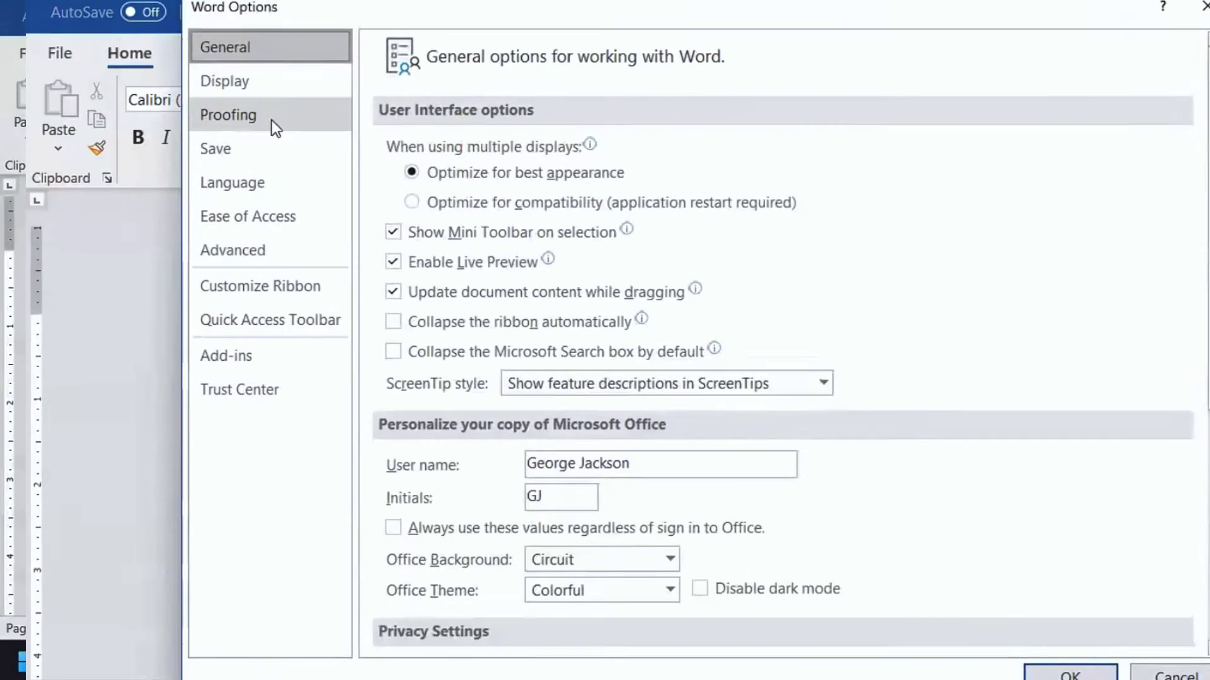
- Type 'the new book. word' so AutoCorrect capitalises it to 'The new book. Word'
left_click(270, 121)
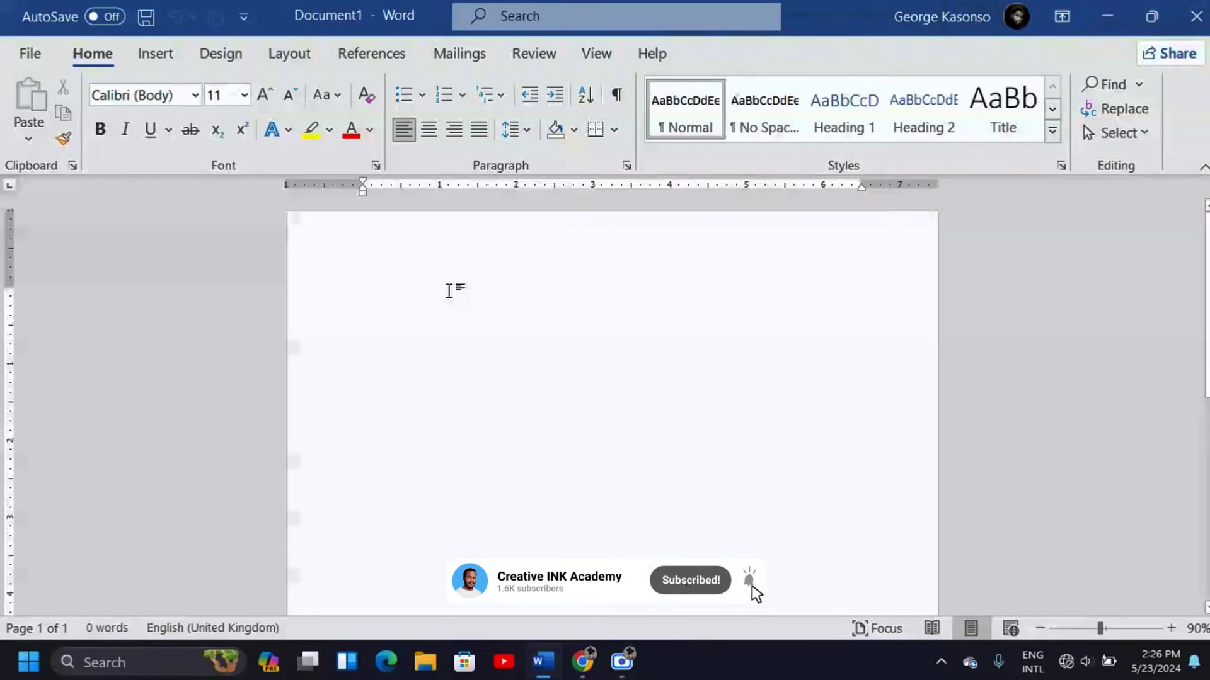
type("the")
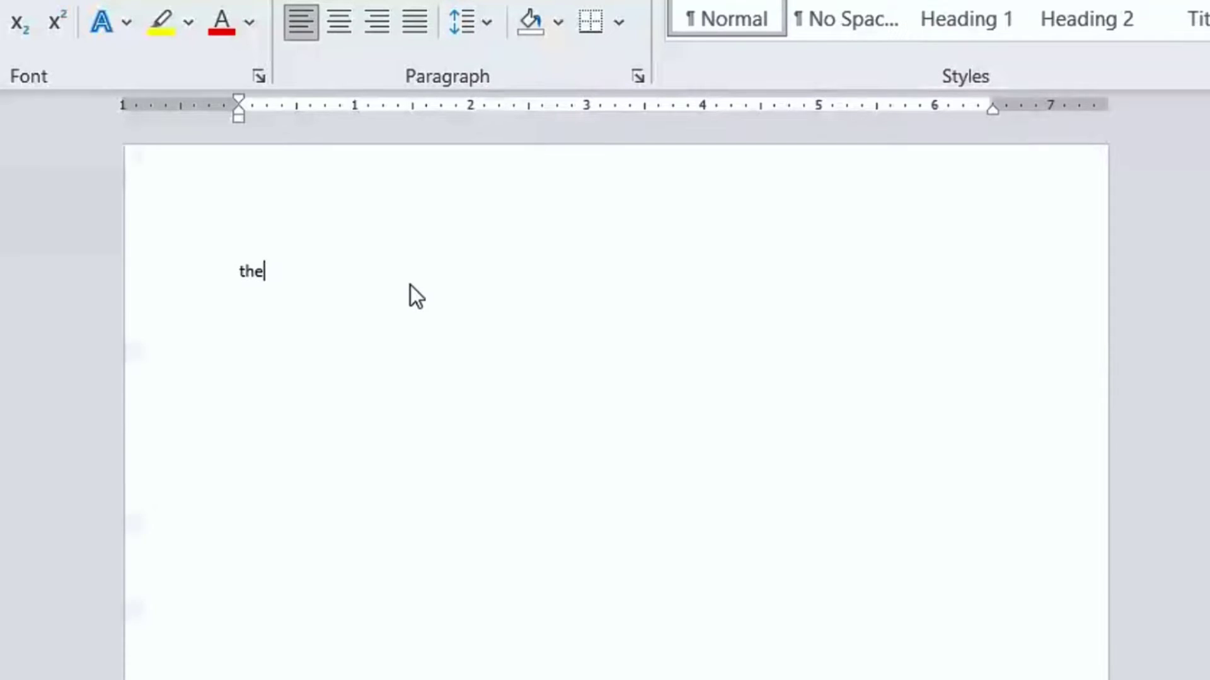
type(" new ")
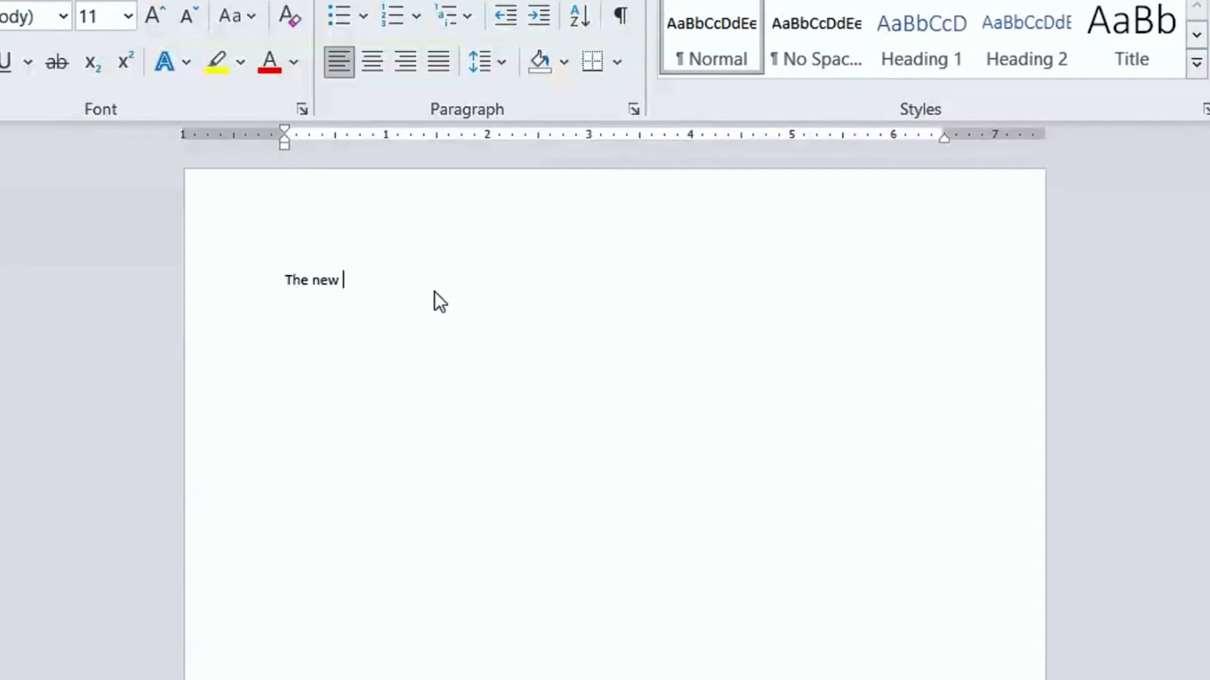
type("book.")
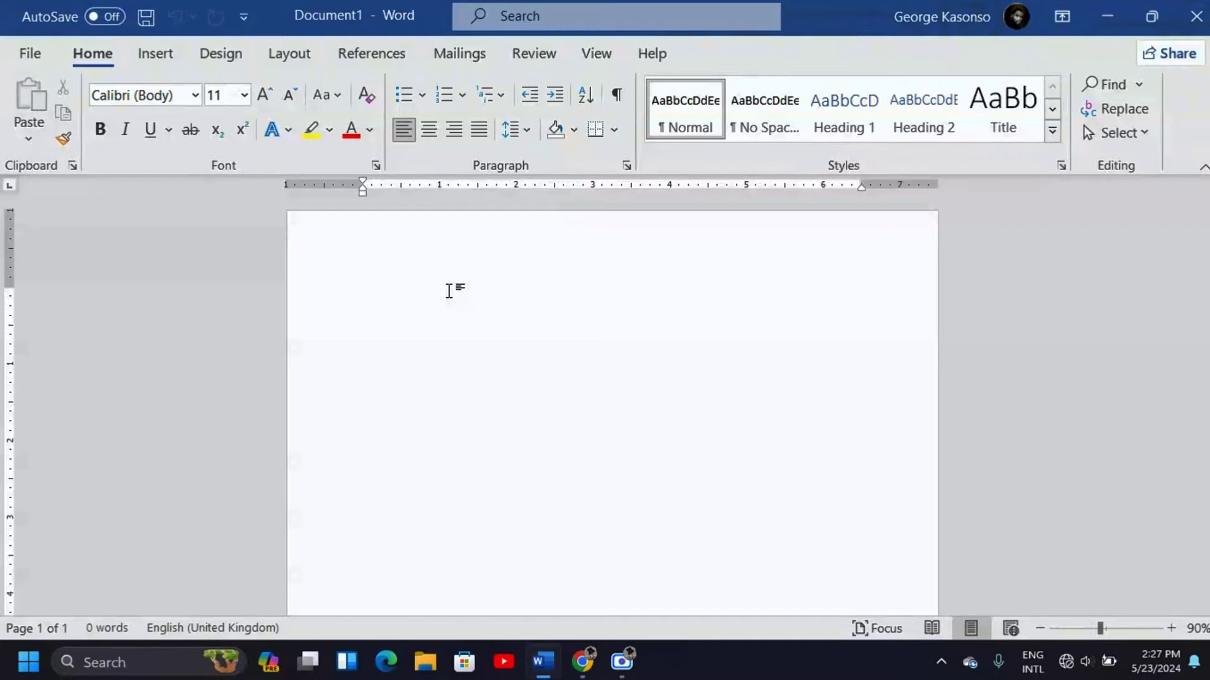
type("t")
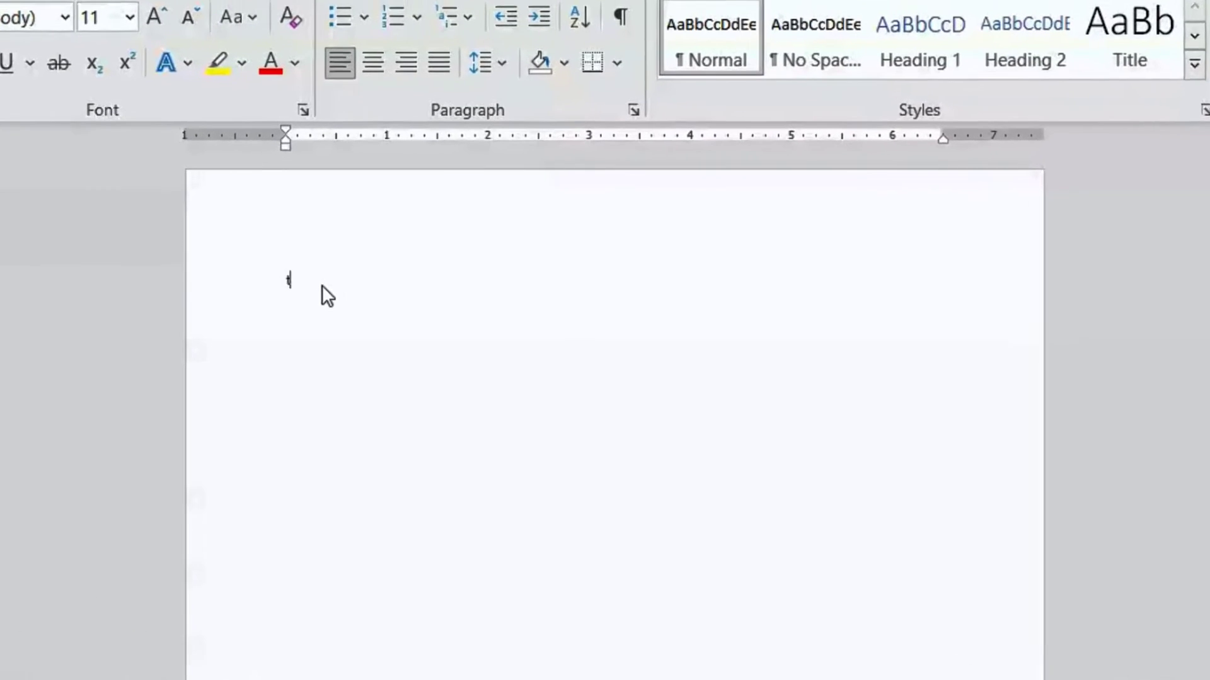
type("he")
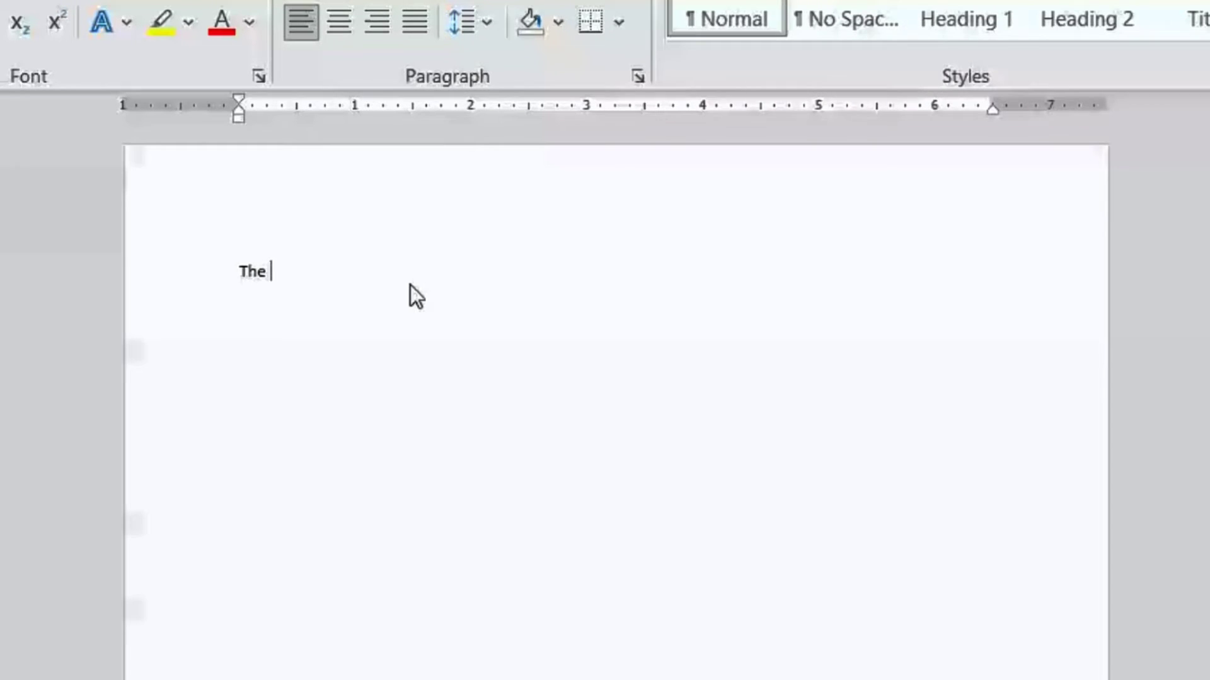
type("ne")
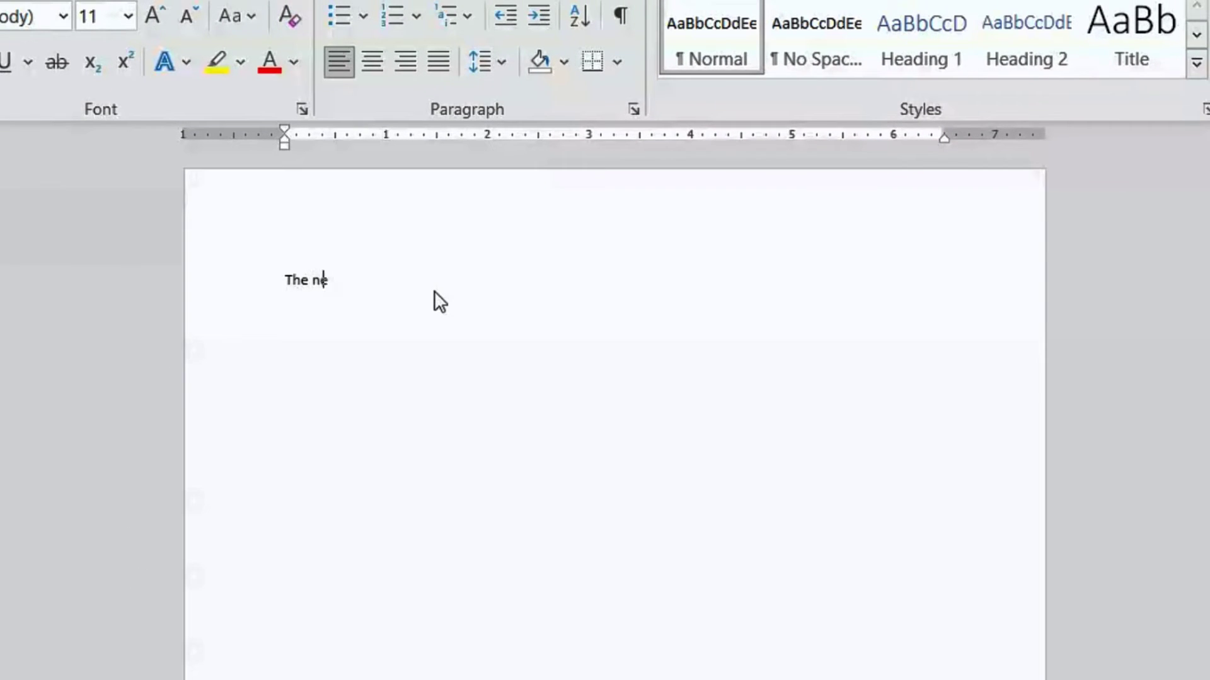
type("w book. ")
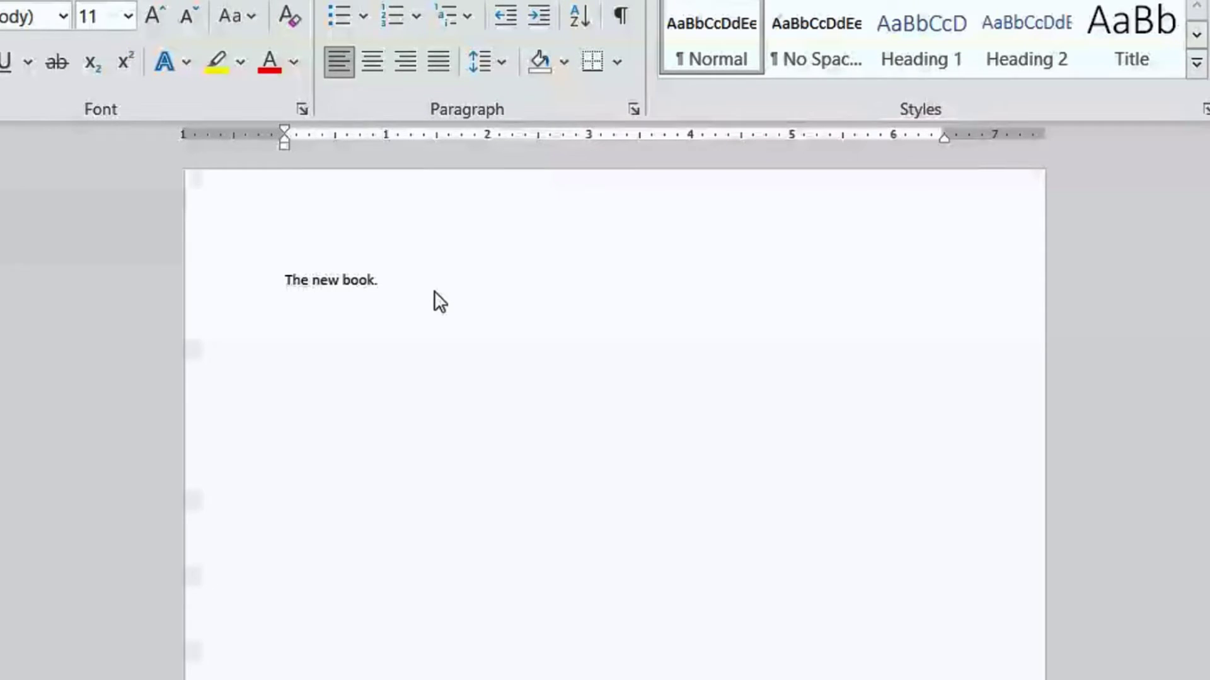
type("w")
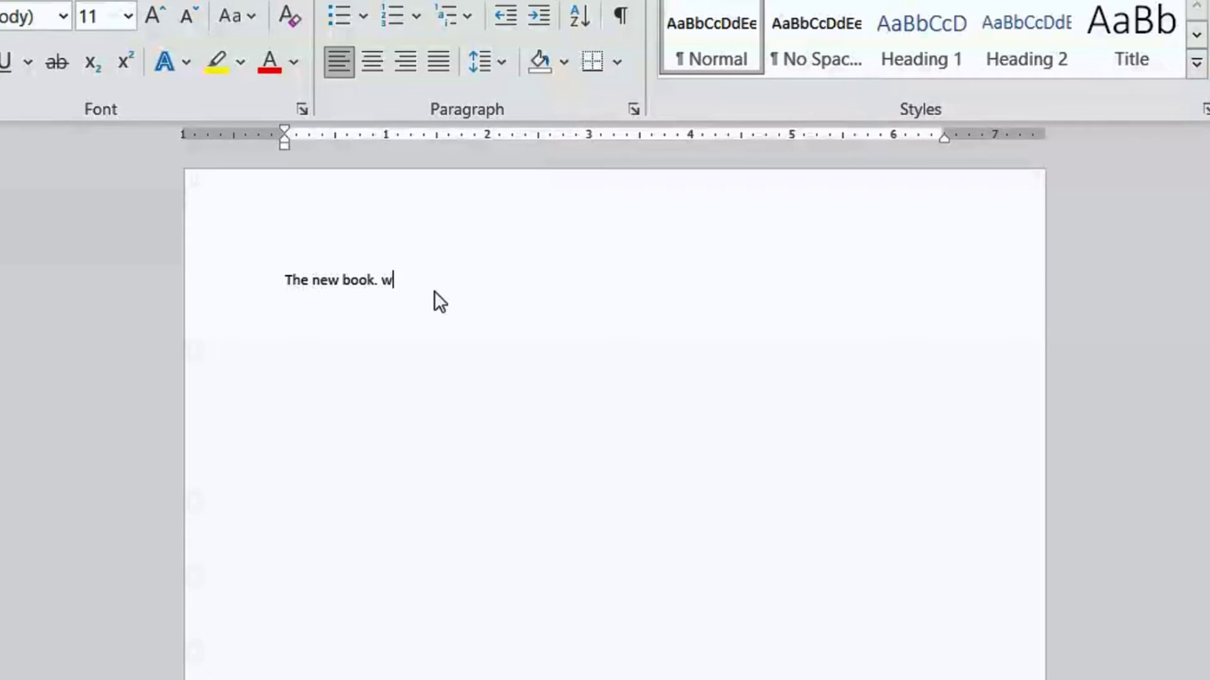
type("ord")
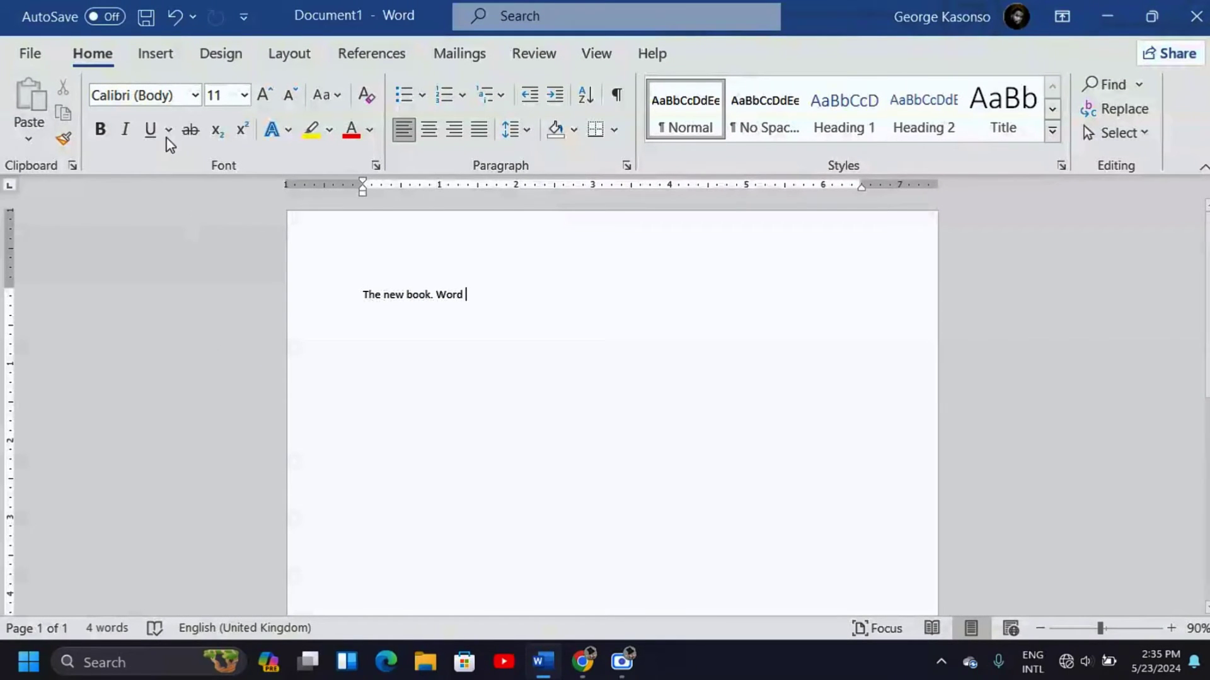
- Open the Word Options dialog via File > More > Options
left_click(31, 56)
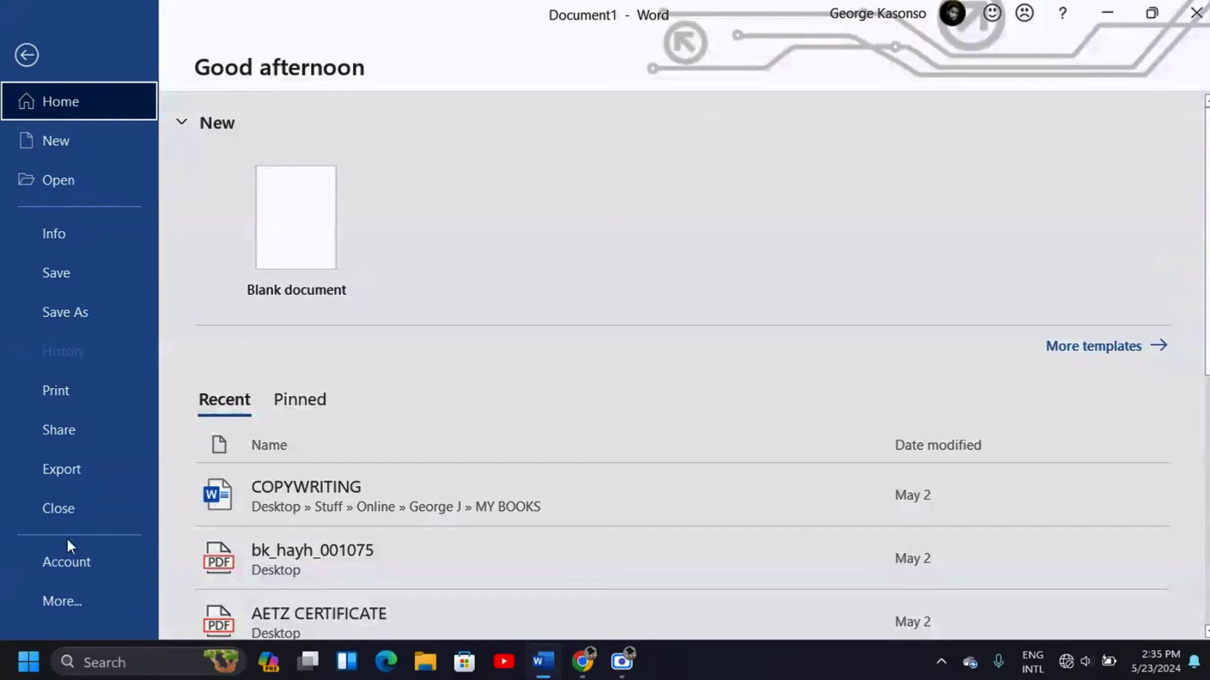
left_click(73, 603)
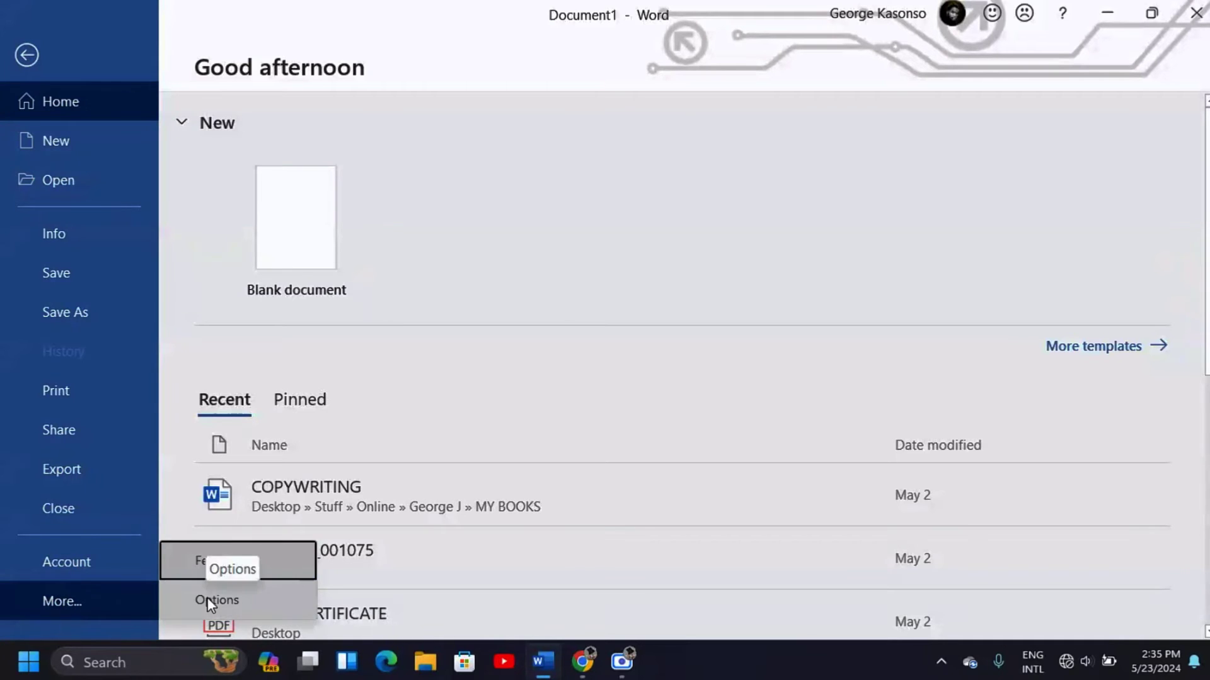
left_click(206, 597)
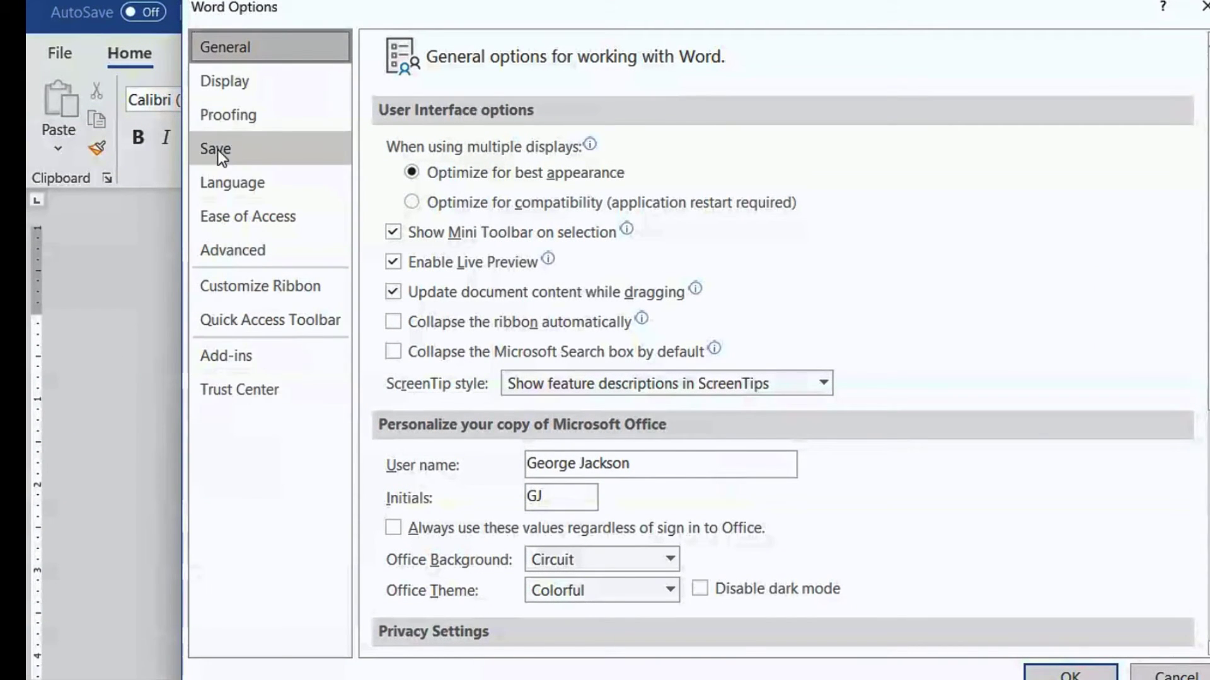
- Uncheck 'Capitalize first letter of sentences' in Proofing's AutoCorrect Options and confirm
left_click(238, 112)
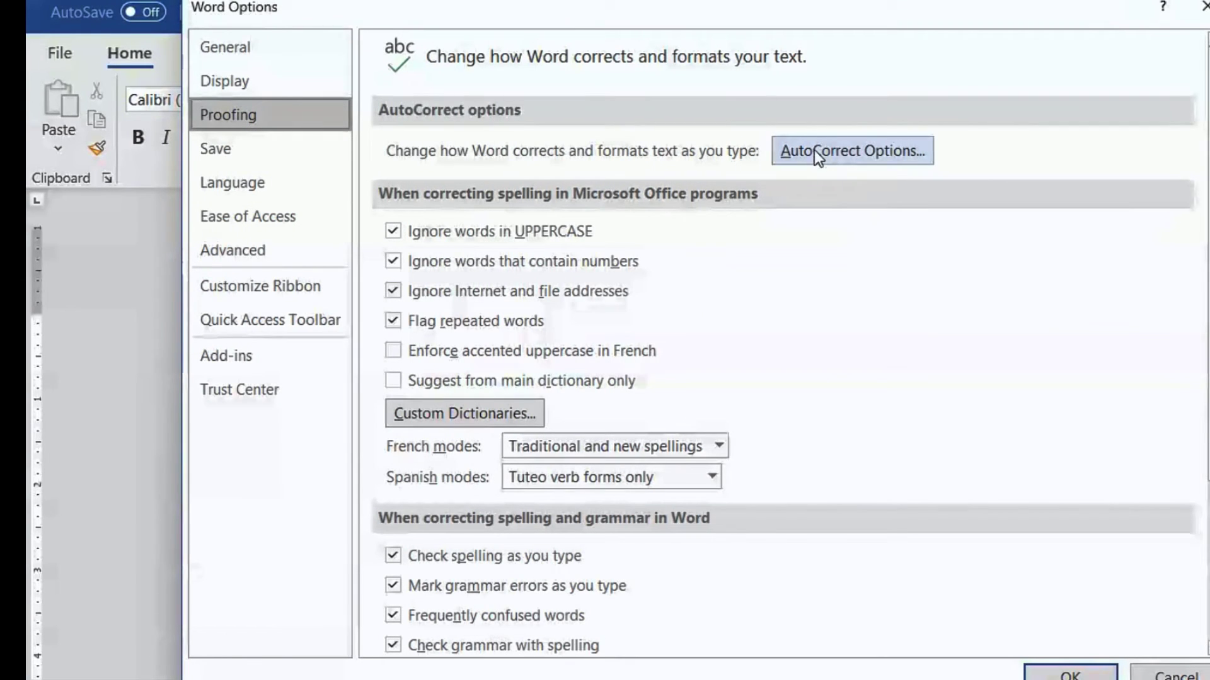
left_click(856, 150)
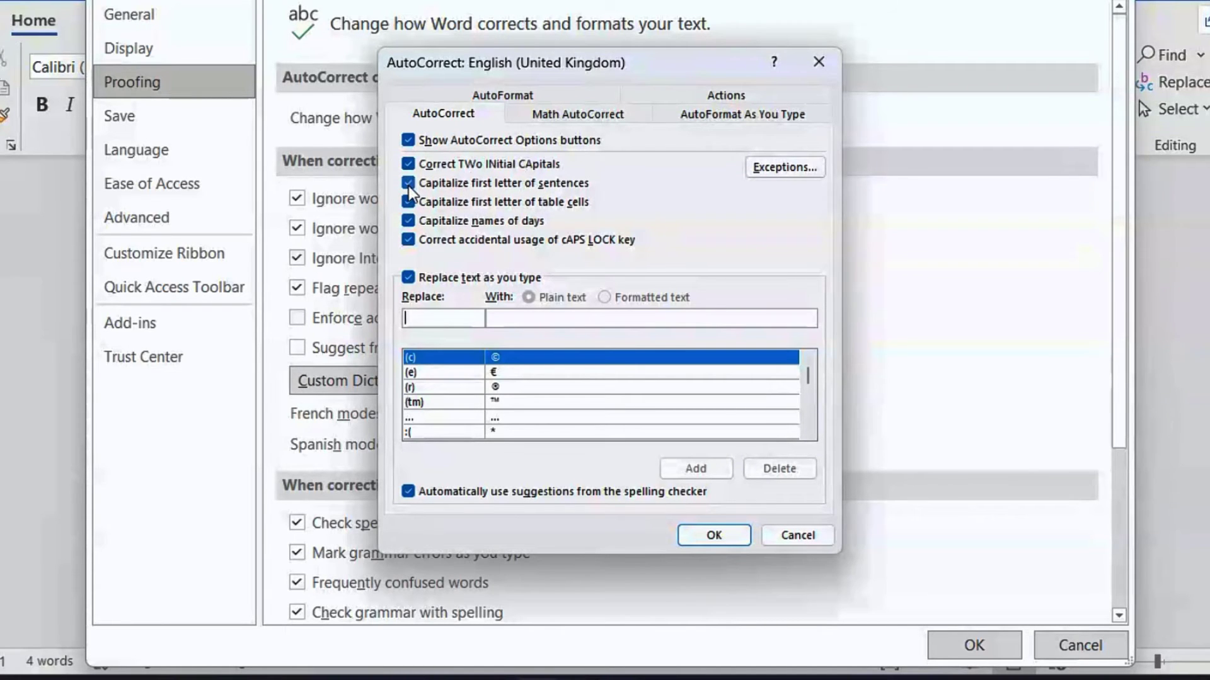
left_click(409, 187)
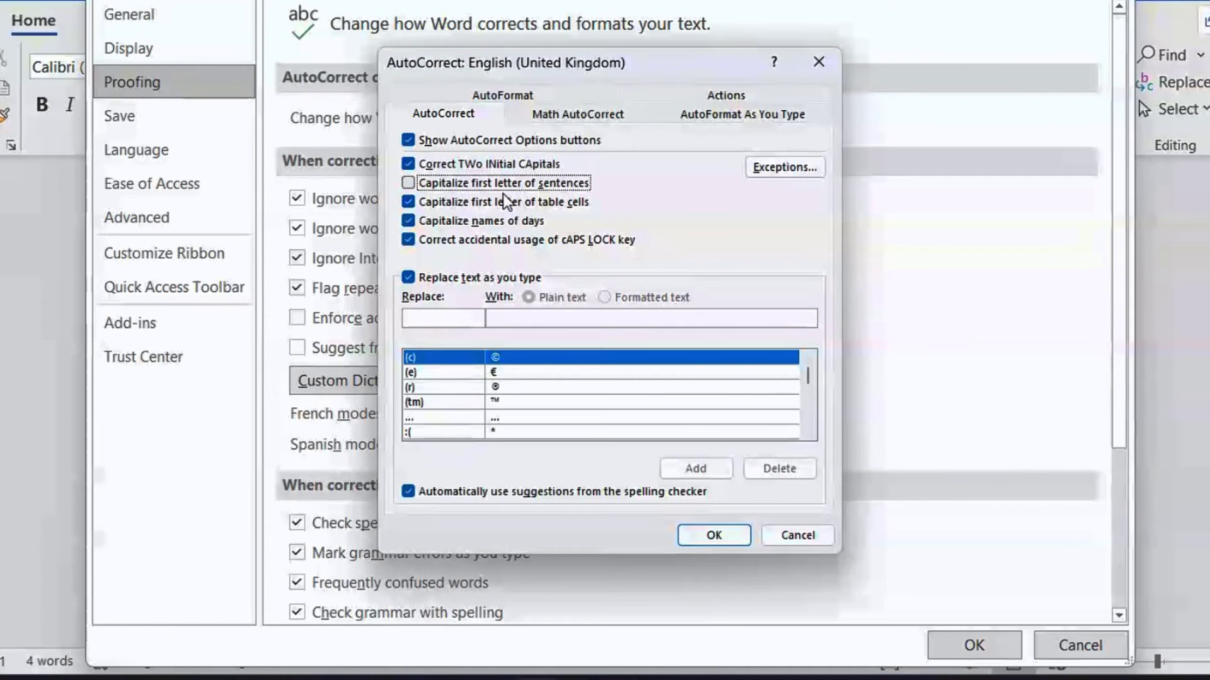
left_click(712, 536)
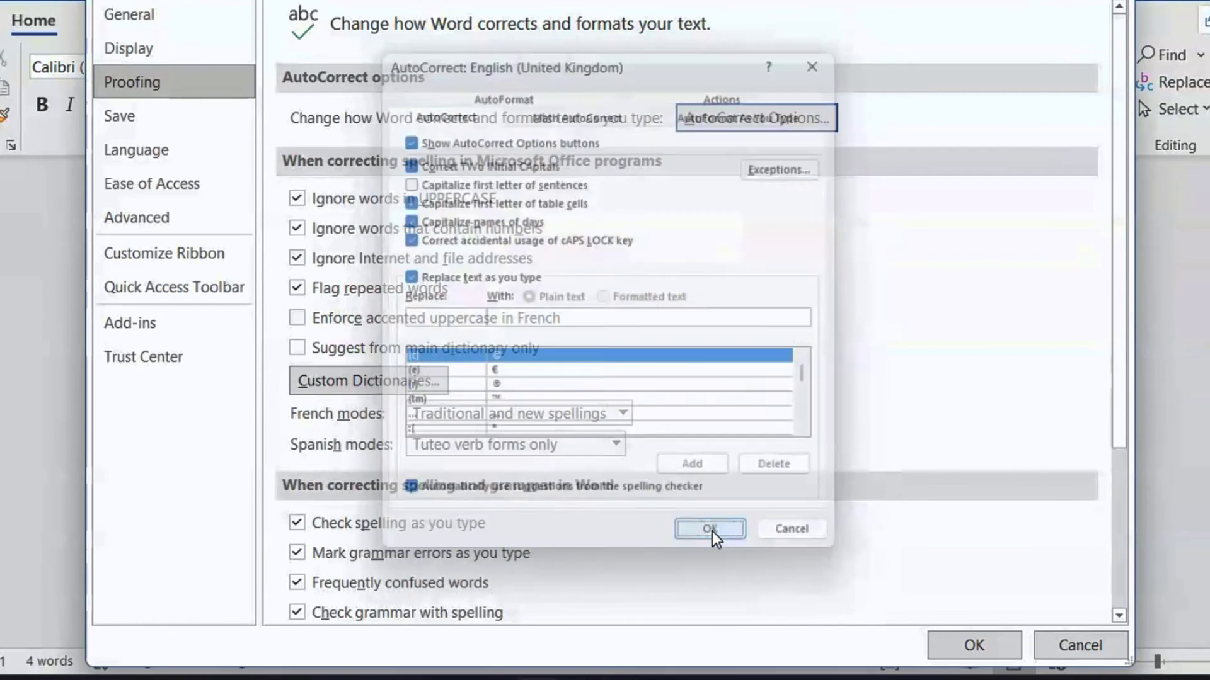
- Close Word Options and replace all text with 'the book is new. and I love'
key("Return")
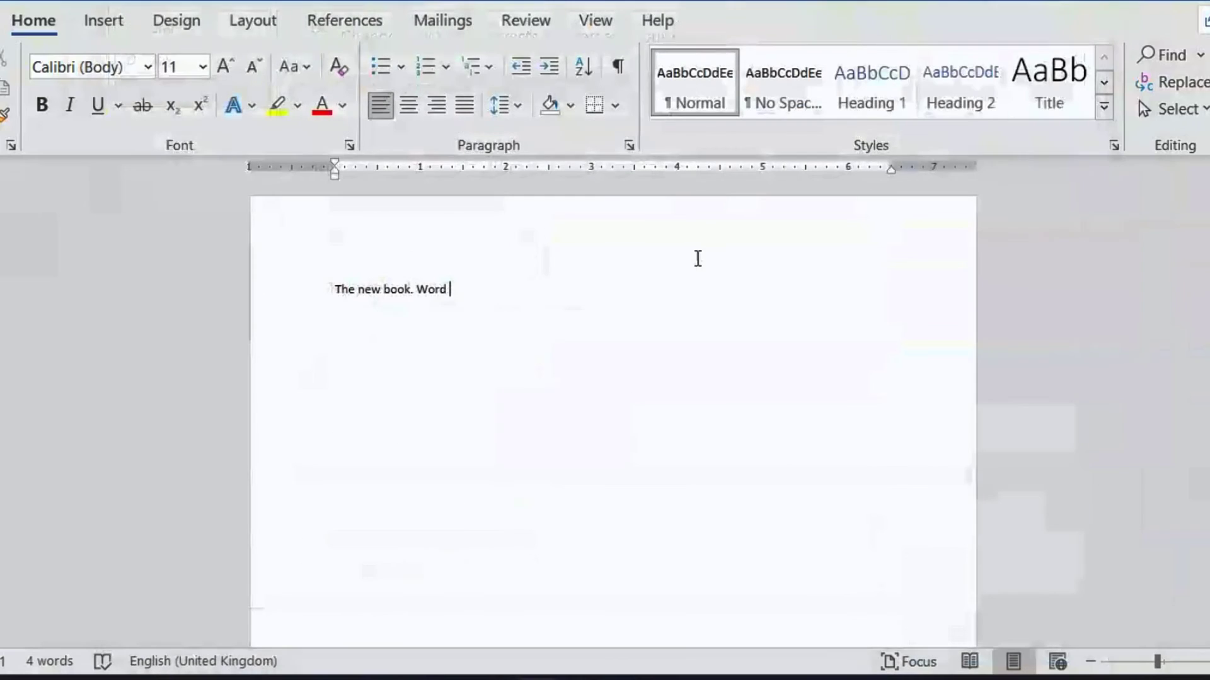
key("ctrl+a")
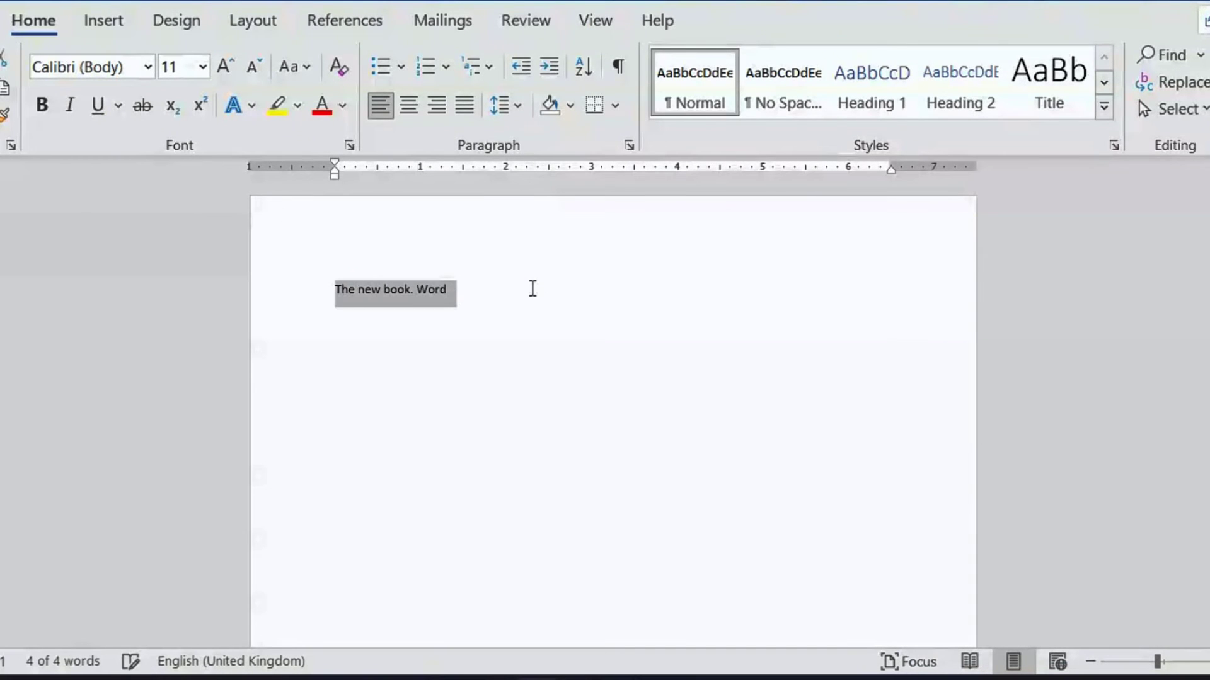
type("t")
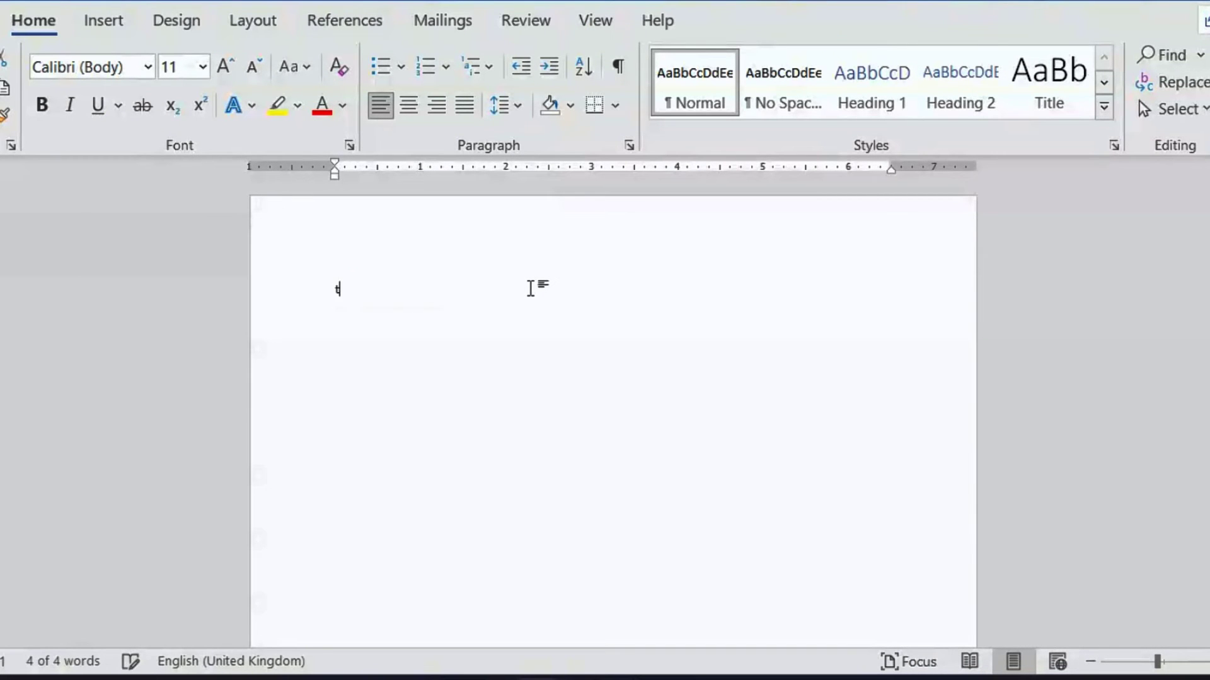
type("he book is new")
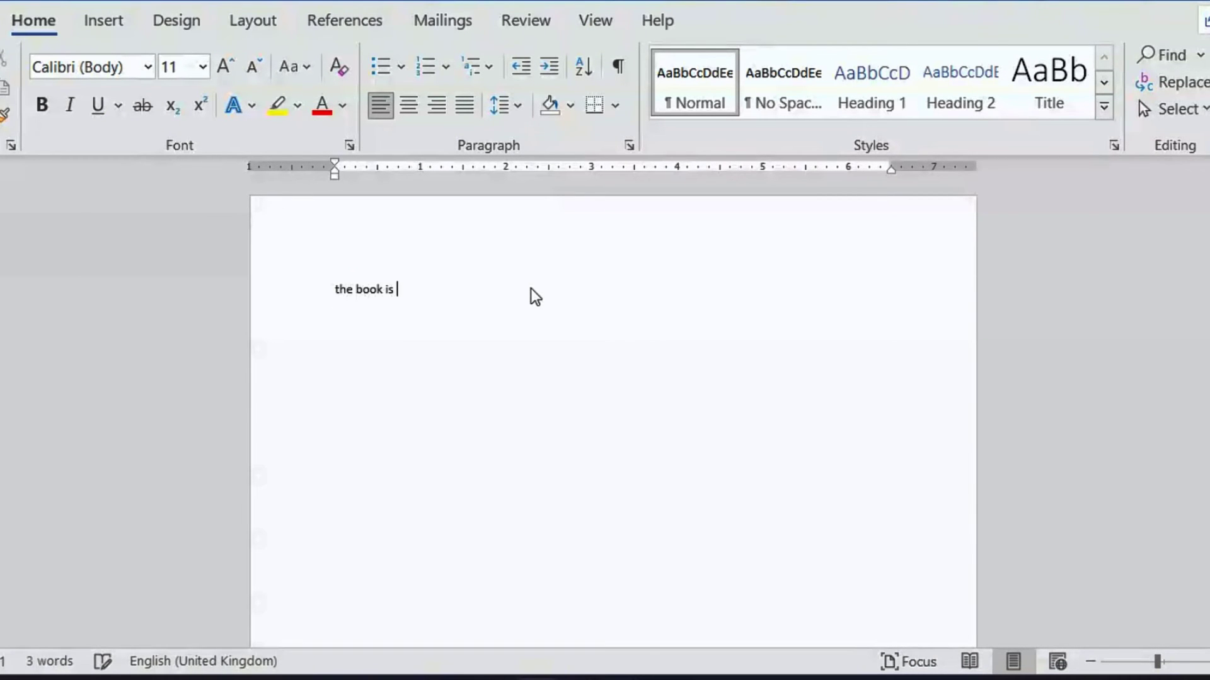
type(". and I love")
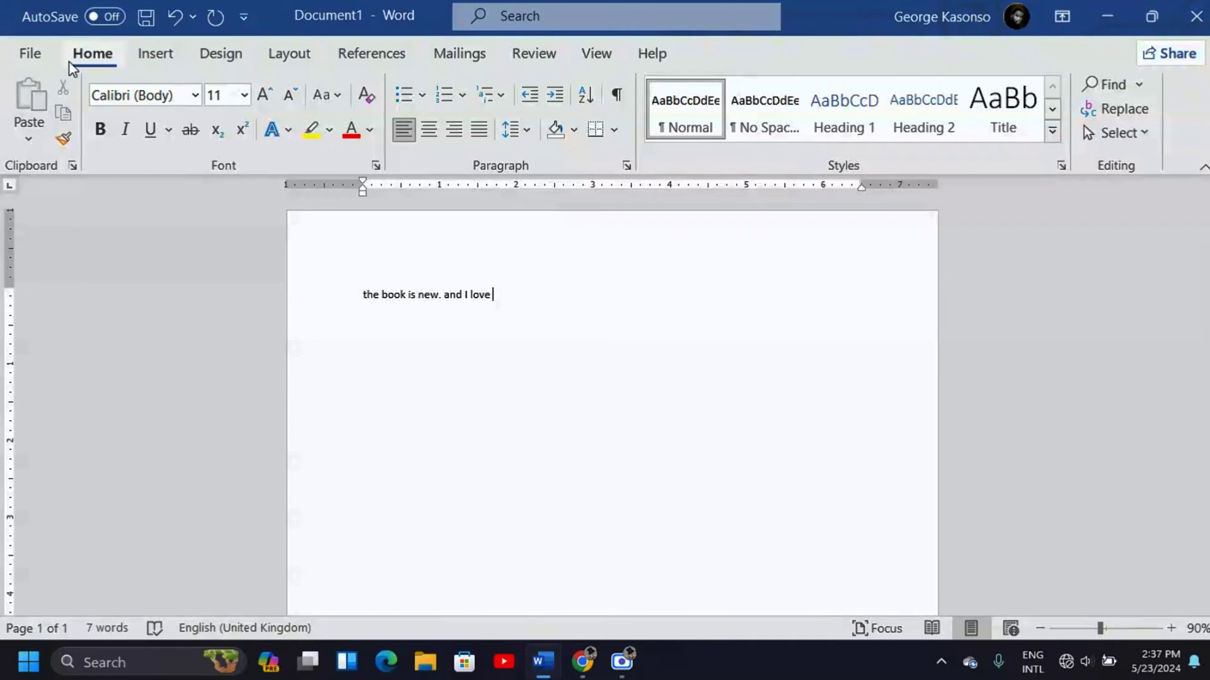
- Re-check 'Capitalize first letter of sentences' in Proofing's AutoCorrect Options, then apply both dialogs
left_click(31, 54)
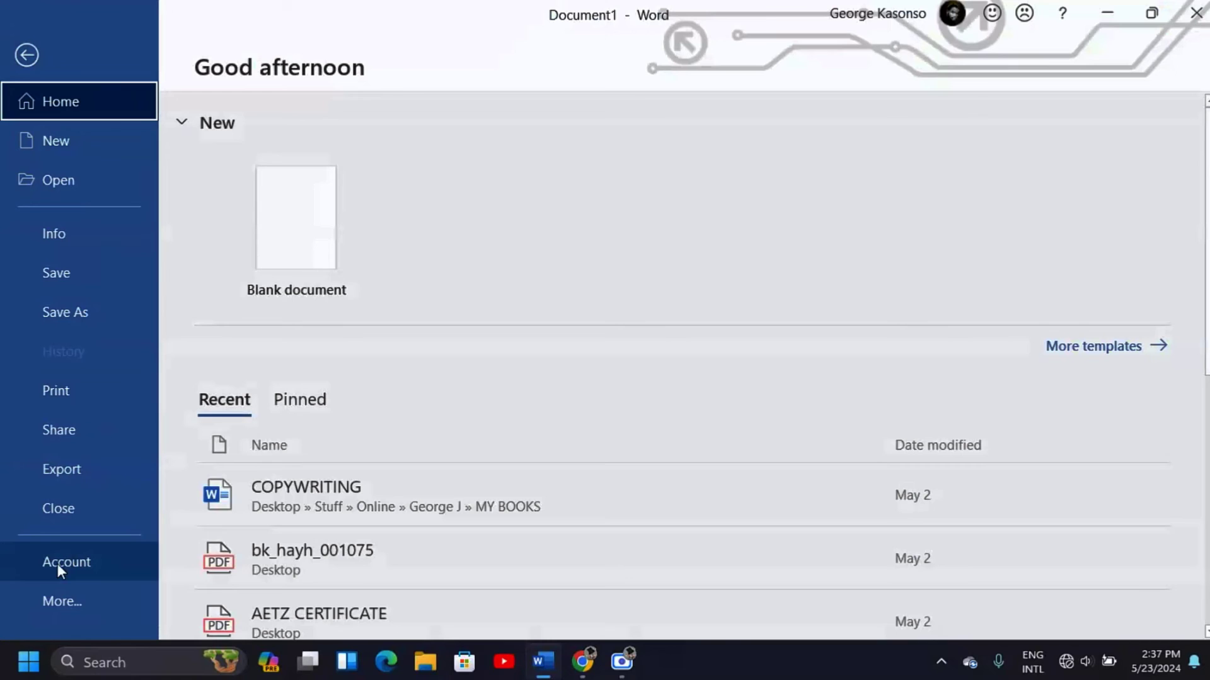
left_click(59, 597)
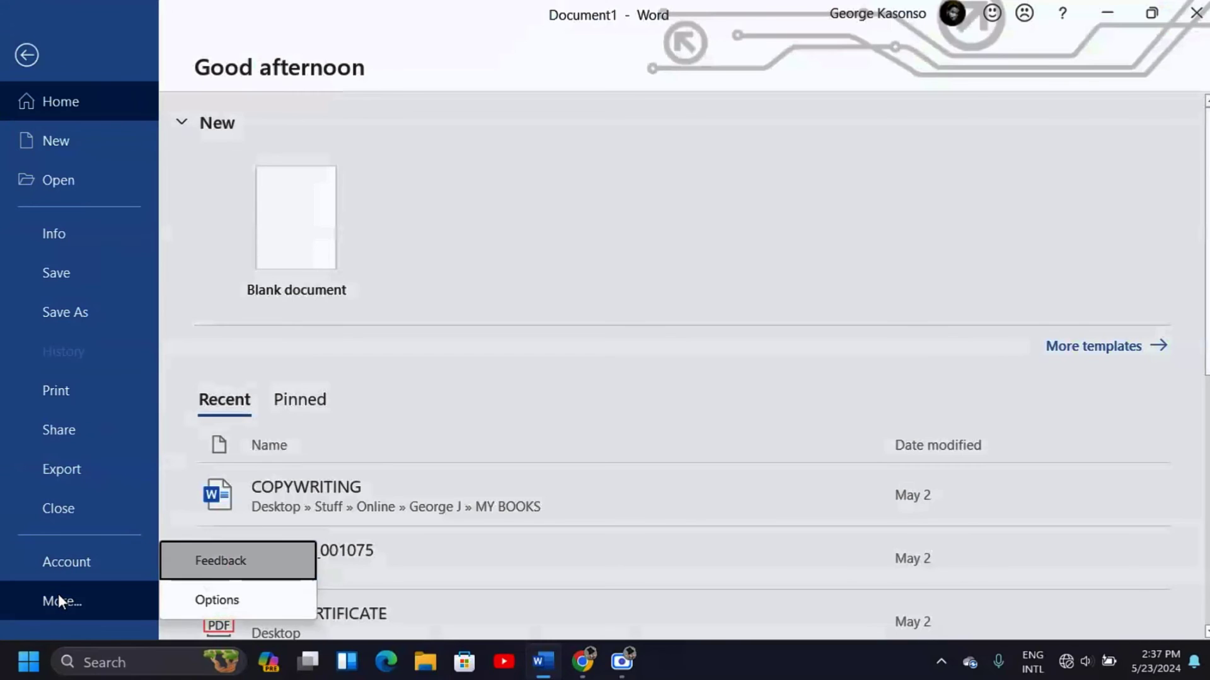
left_click(222, 599)
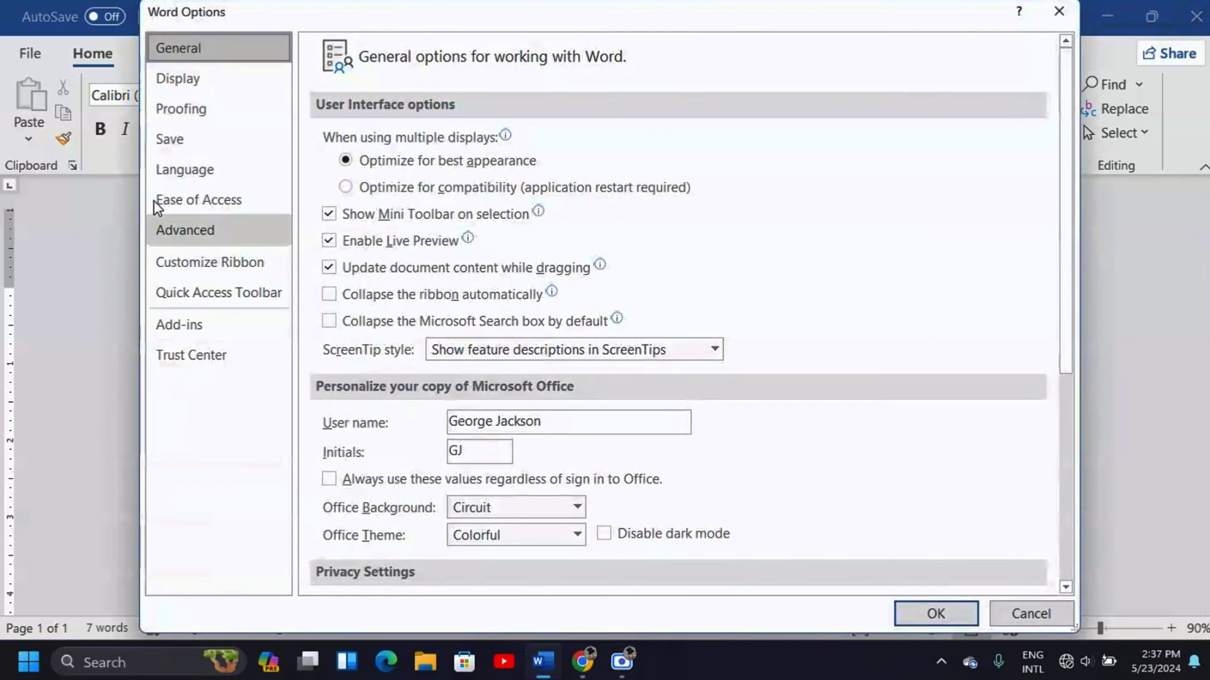
left_click(193, 110)
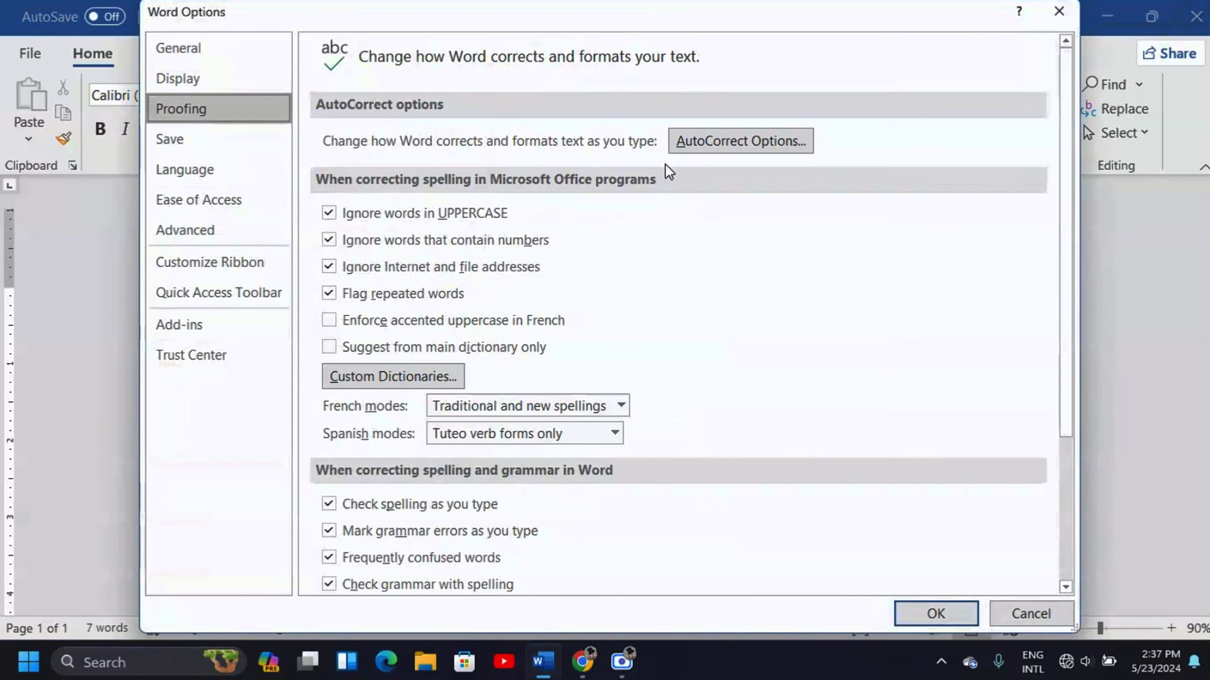
left_click(733, 142)
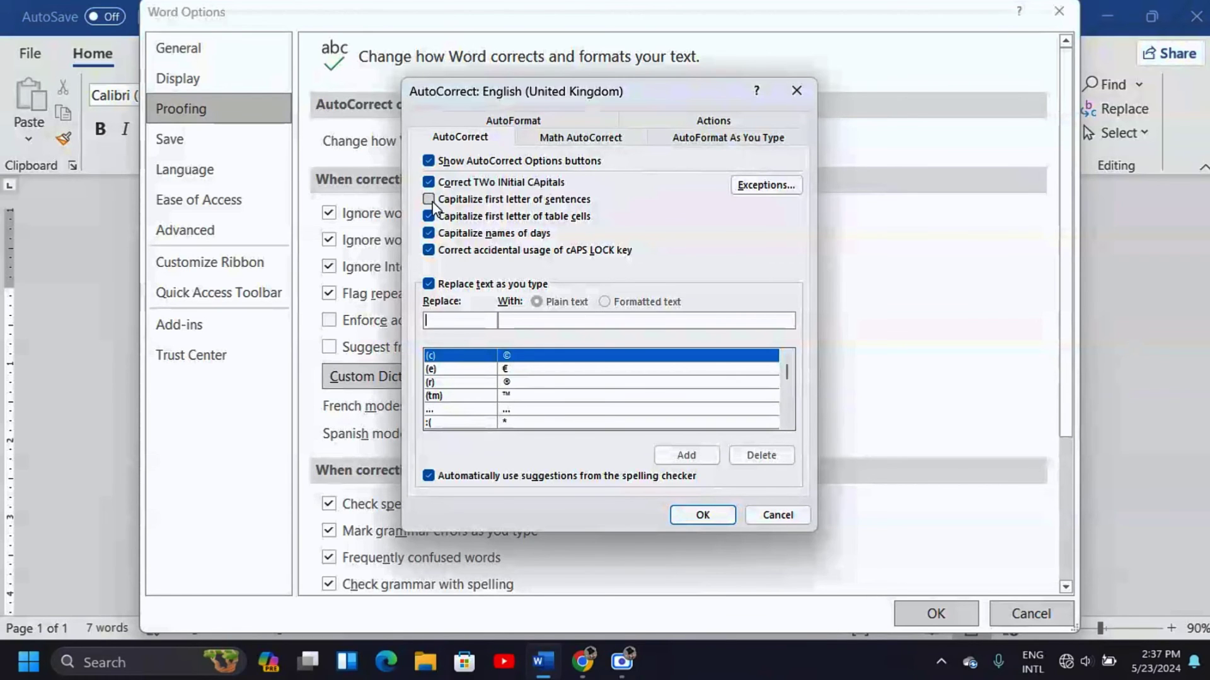
left_click(429, 200)
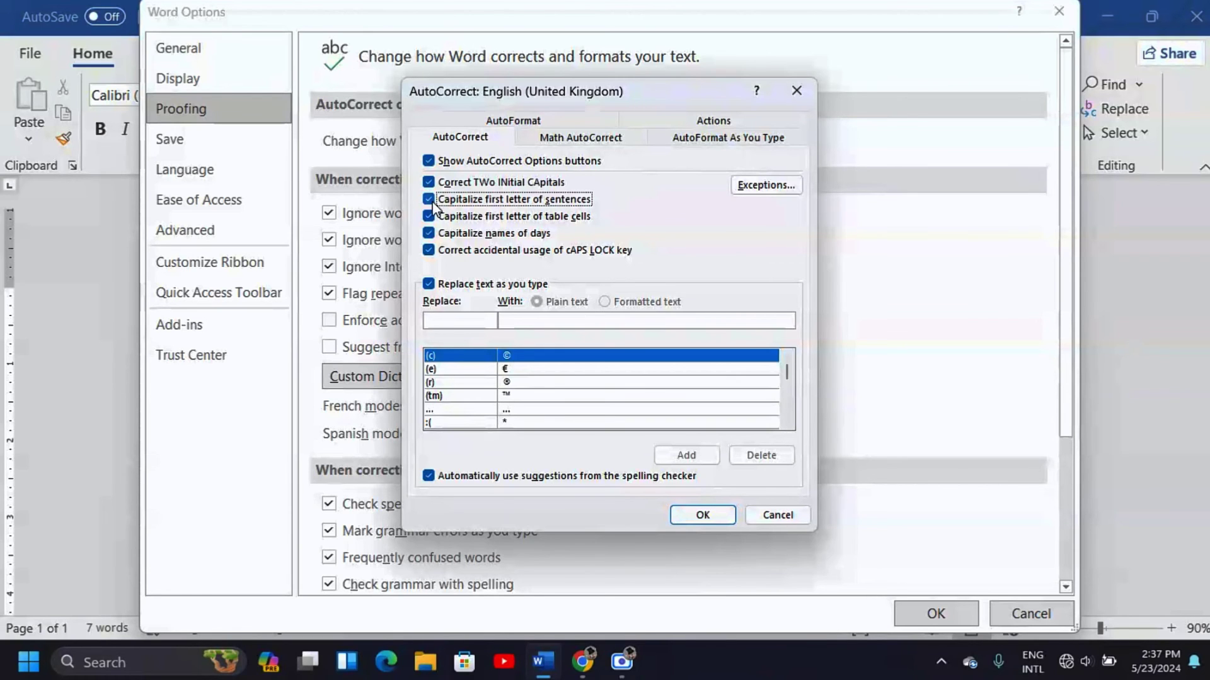
left_click(703, 514)
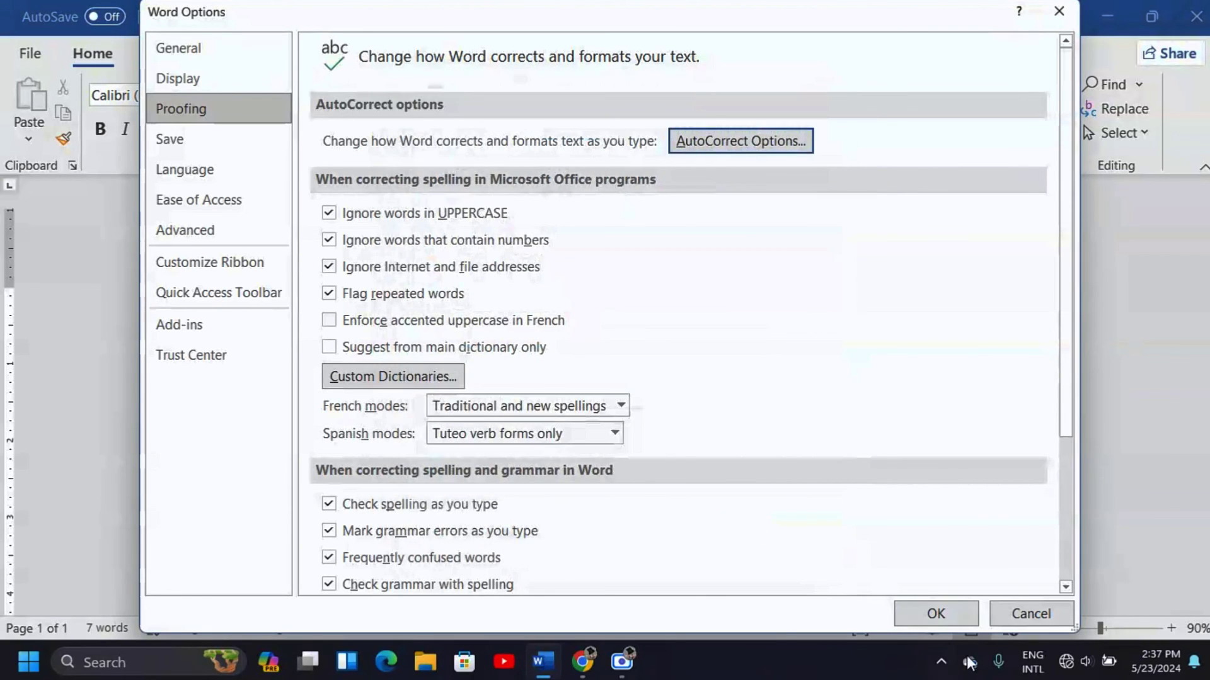
left_click(937, 614)
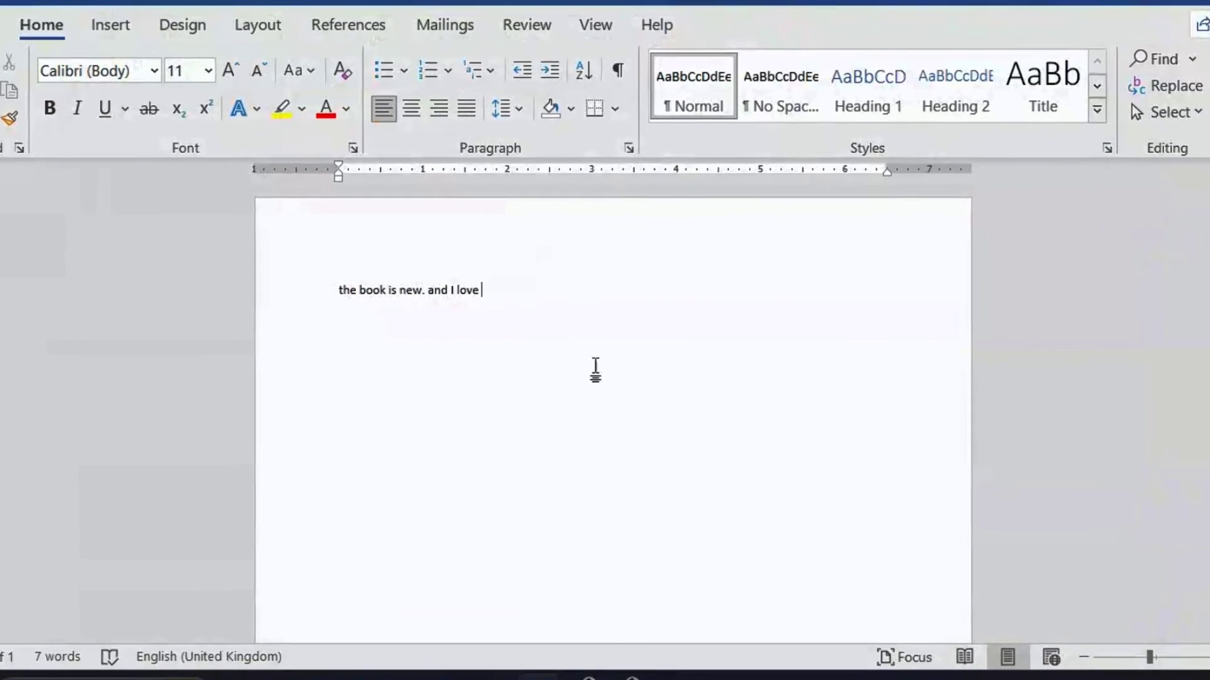
- Delete back to 'a' and retype 'nd' so the second sentence becomes 'And'
key("BackSpace")
key("BackSpace")
key("BackSpace")
key("BackSpace")
key("BackSpace")
key("BackSpace")
key("BackSpace")
key("BackSpace")
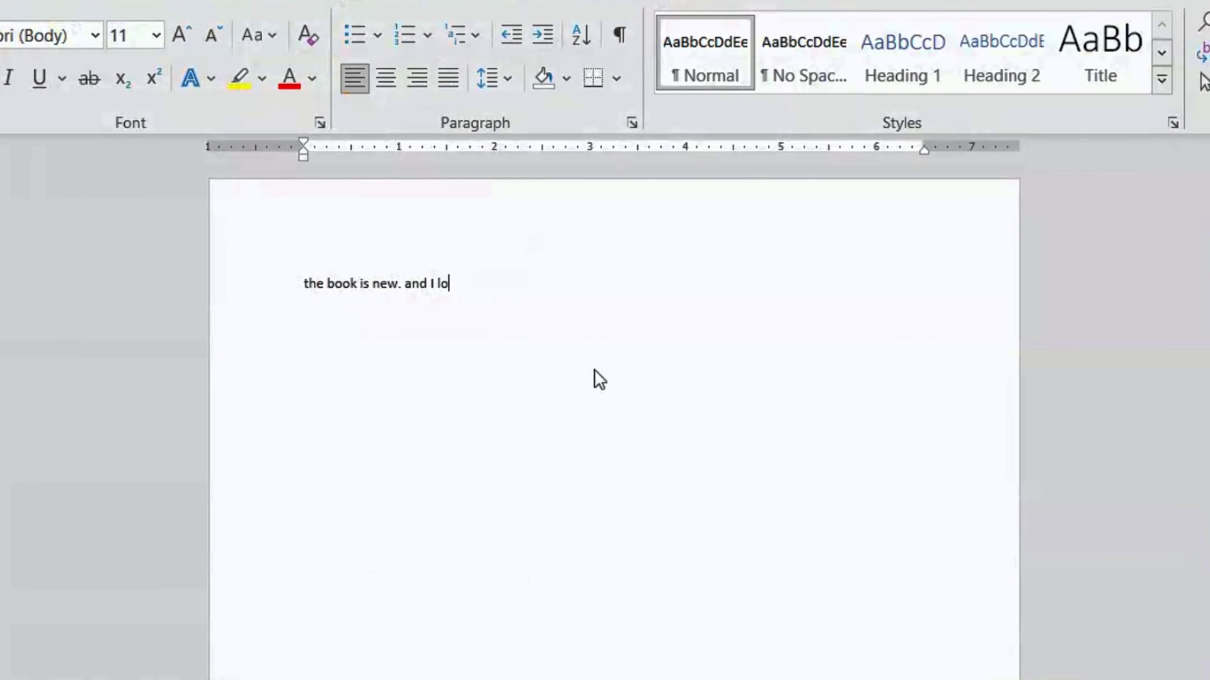
key("BackSpace")
type("nd")
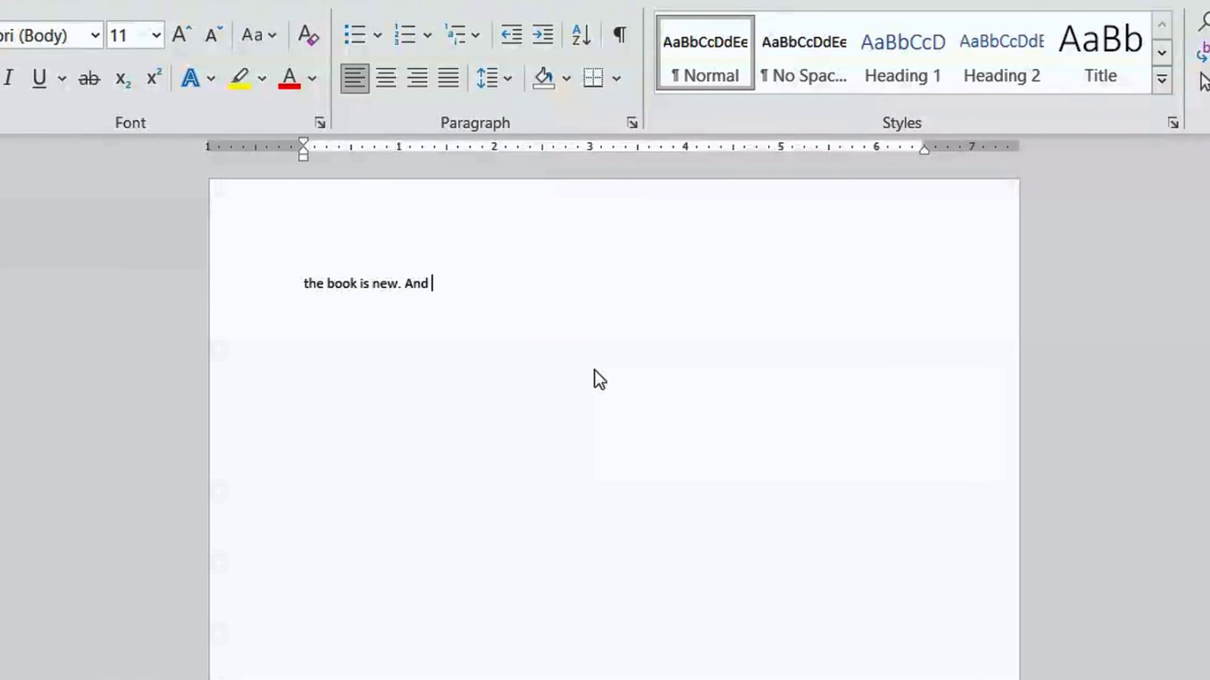